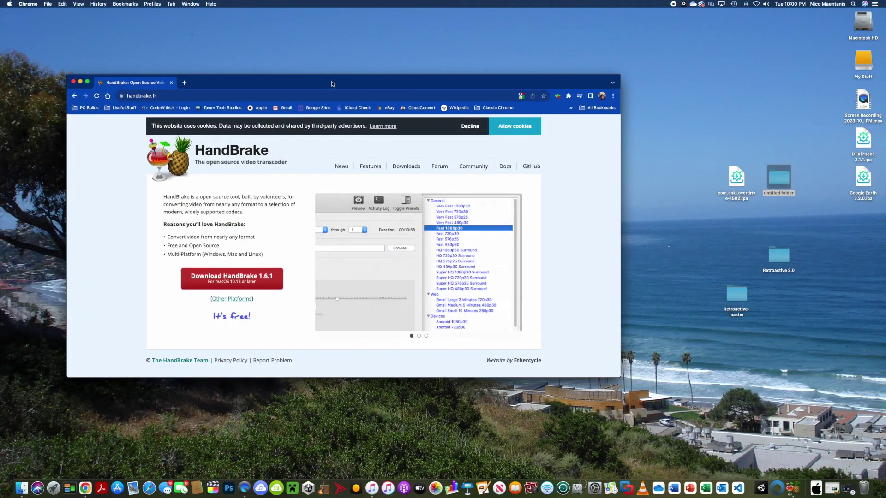
# Move the Chrome window with the HandBrake page aside and minimize it to the Dock.
pyautogui.moveTo(331, 84); pyautogui.dragTo(475, 78)
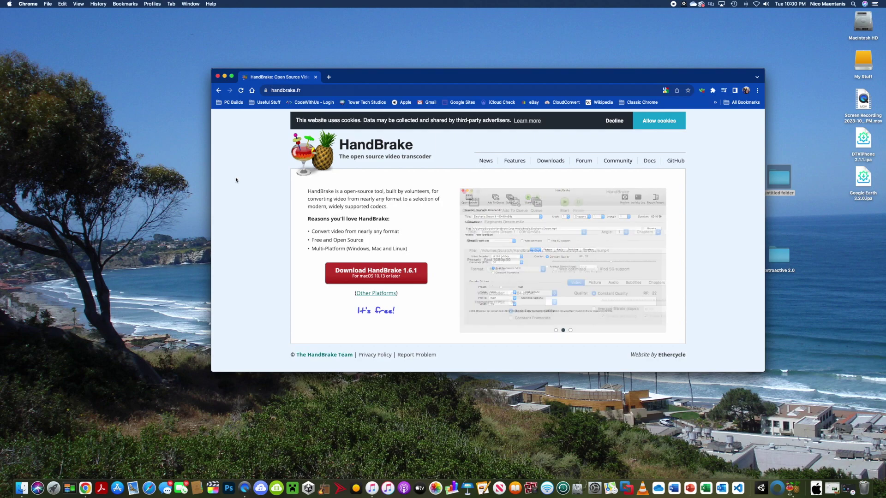
pyautogui.click(225, 77)
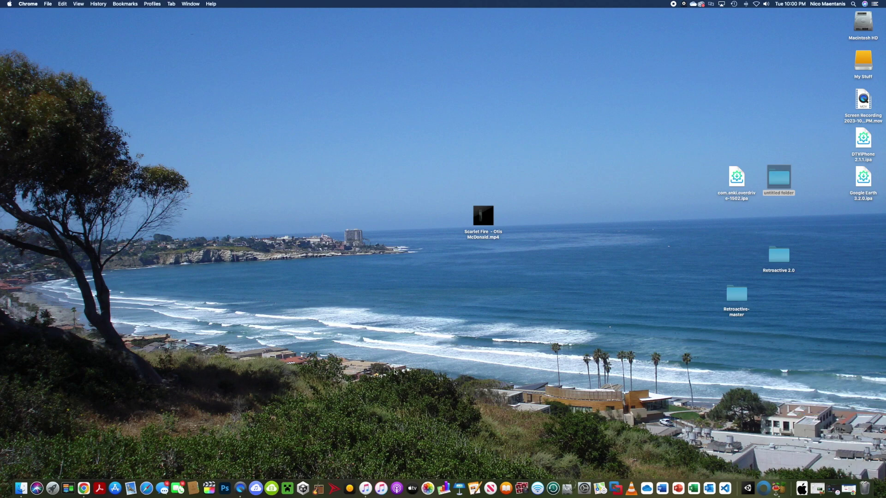
# Bring HandBrake back and load Scarlet Fire - Otis McDonald.mp4 as the source.
pyautogui.click(778, 488)
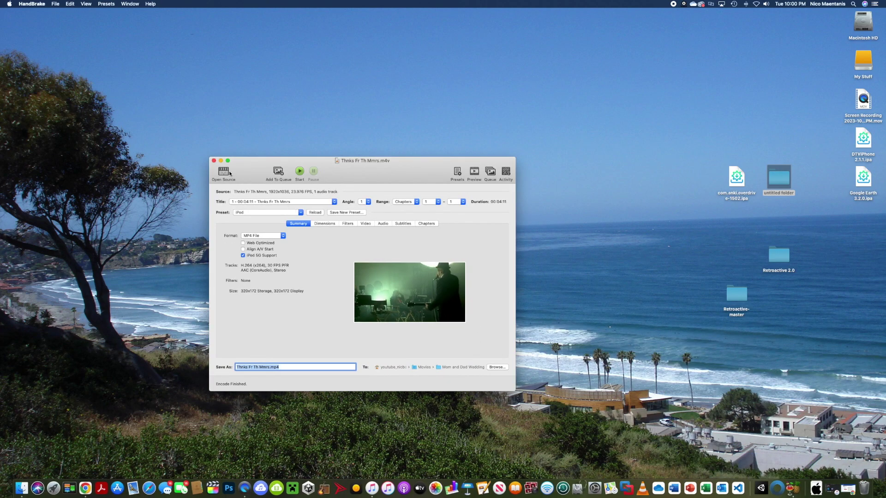
pyautogui.click(55, 4)
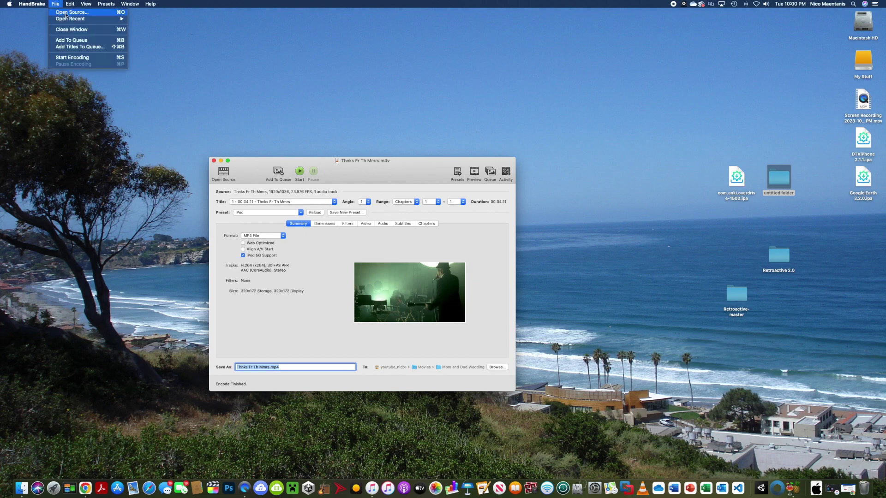
pyautogui.click(80, 17)
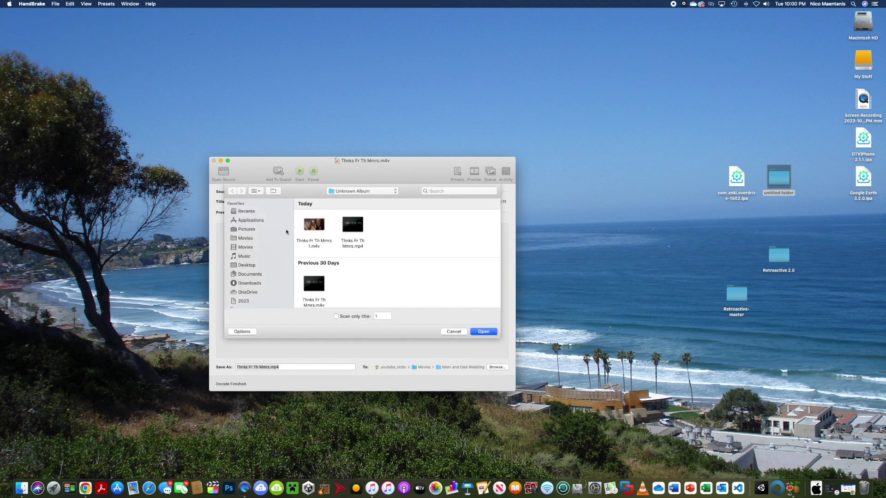
pyautogui.doubleClick(314, 229)
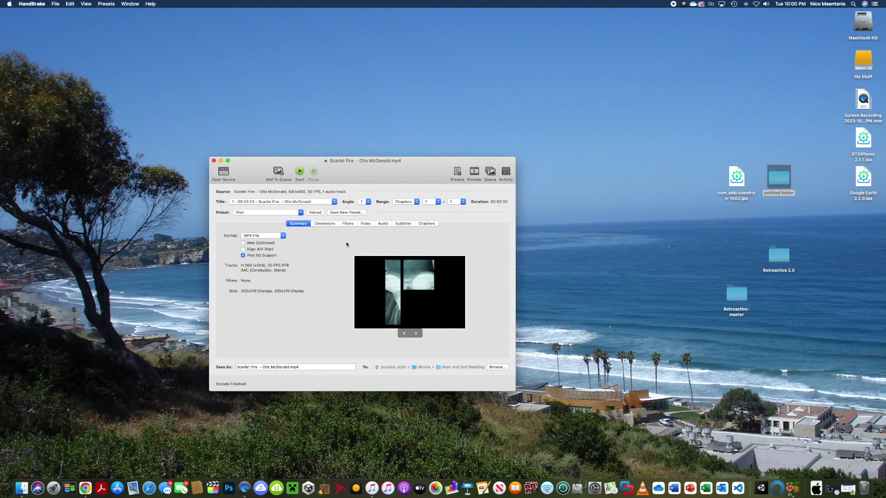
# Keep the Legacy > iPod preset and verify the 320x210 output size.
pyautogui.click(268, 213)
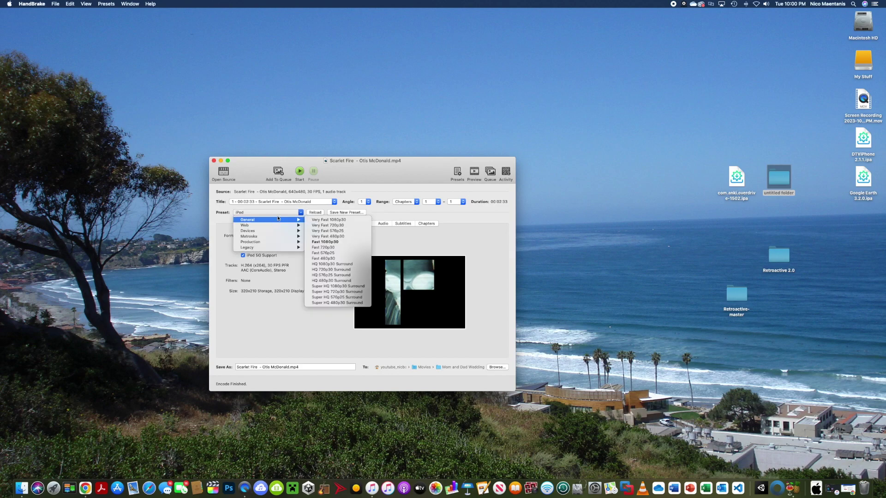
pyautogui.click(275, 212)
pyautogui.click(290, 215)
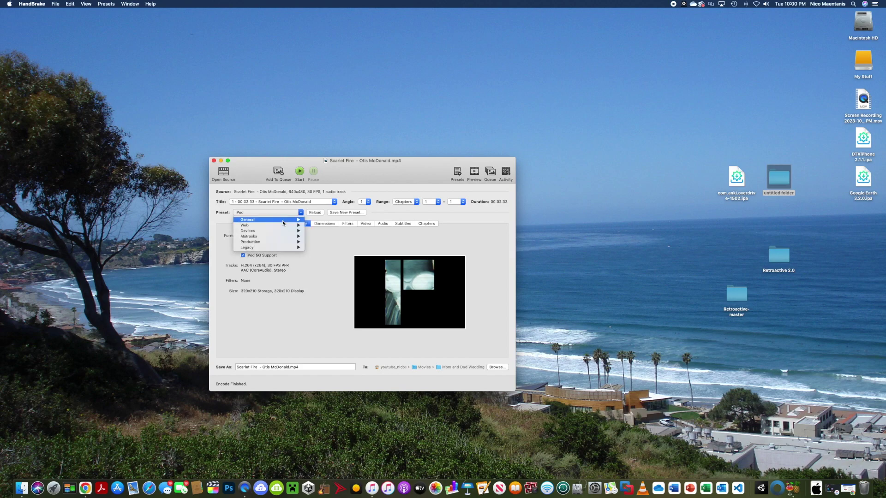
pyautogui.moveTo(277, 248)
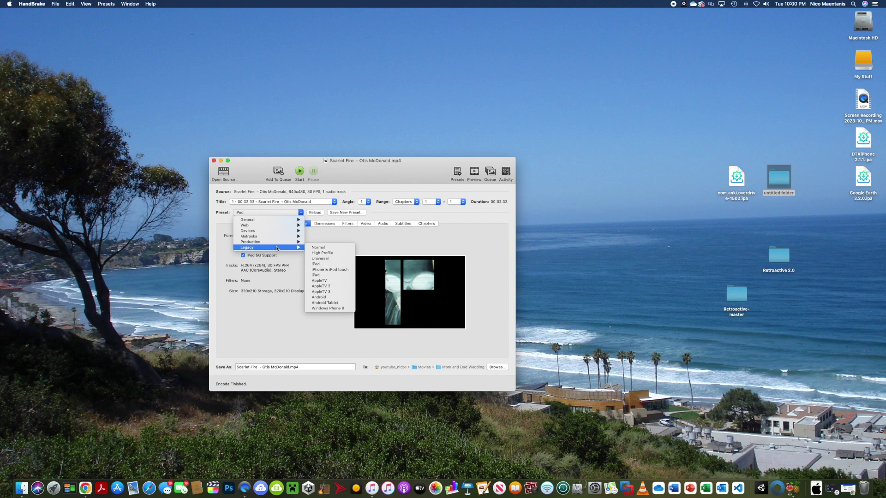
pyautogui.click(327, 264)
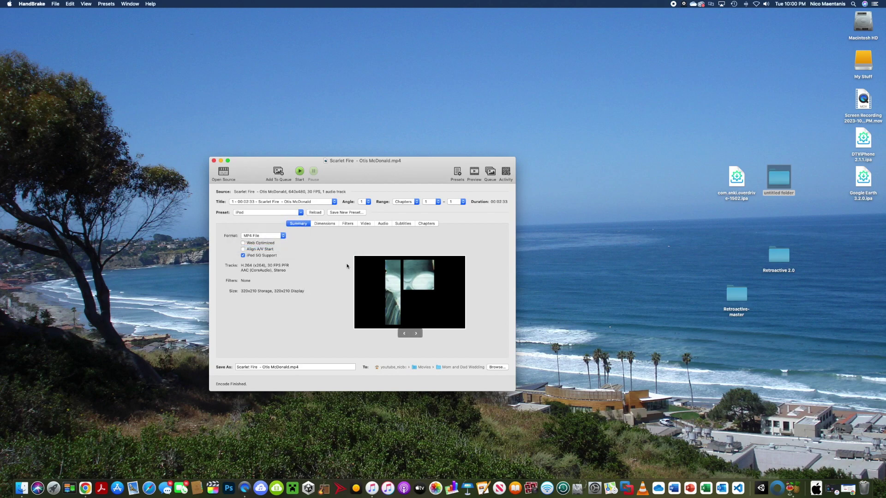
pyautogui.moveTo(289, 271); pyautogui.dragTo(249, 271)
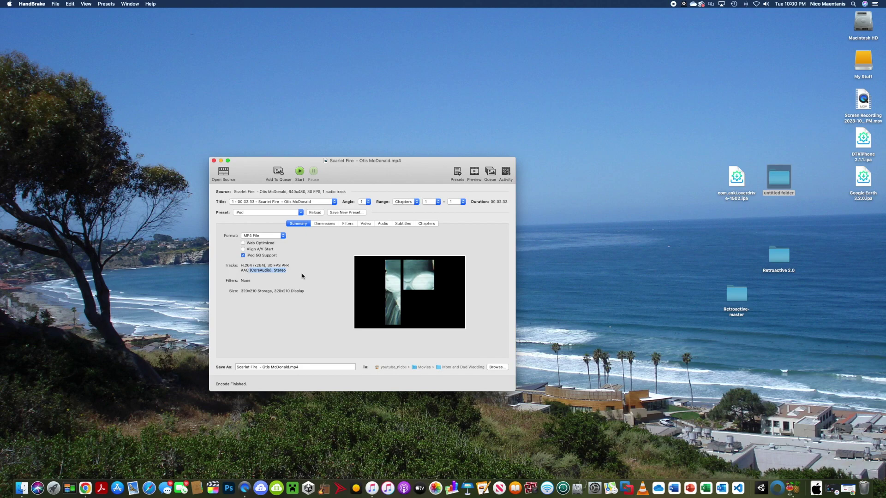
pyautogui.click(302, 277)
pyautogui.moveTo(305, 293); pyautogui.dragTo(245, 293)
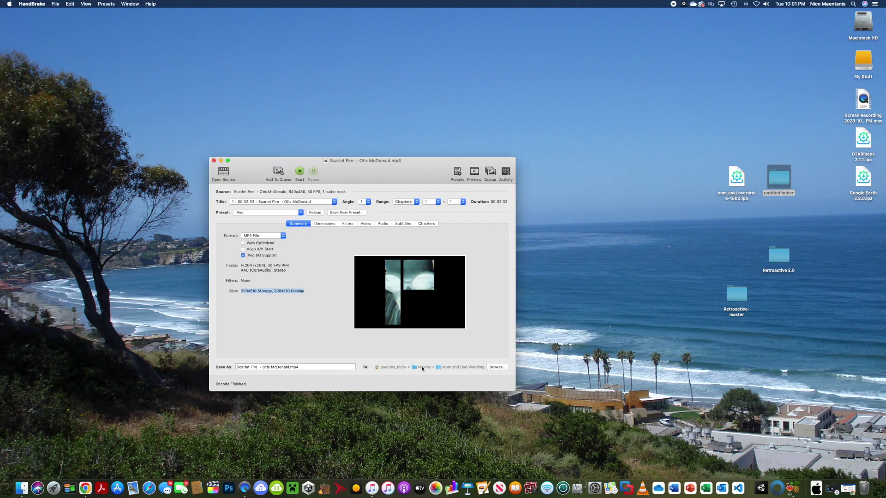
# Set the output destination folder to the Desktop.
pyautogui.click(497, 367)
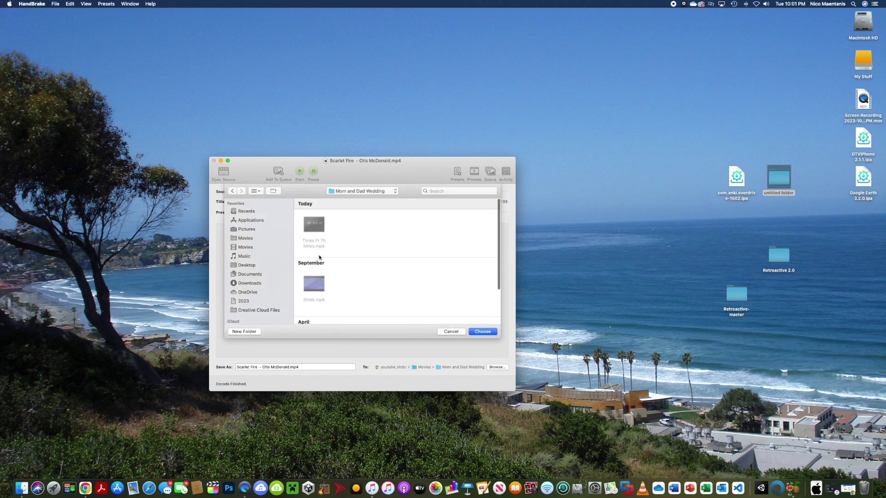
pyautogui.scroll(-2, 263, 252)
pyautogui.click(266, 238)
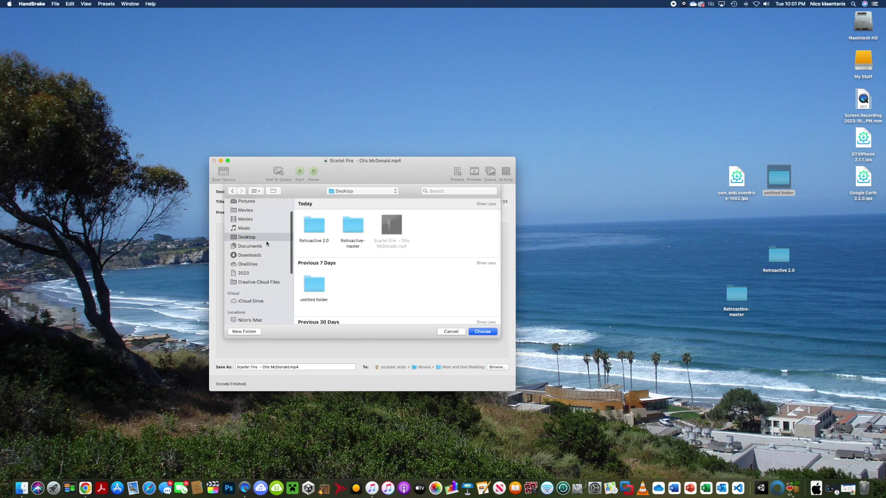
pyautogui.press('Return')
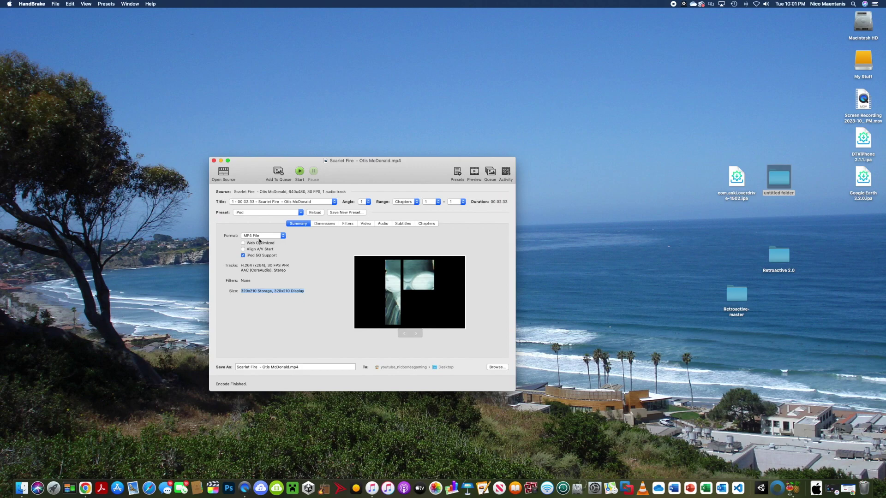
# Rename the output file to Scarlet Fire - Otis McDonald iPod.mp4.
pyautogui.click(308, 367)
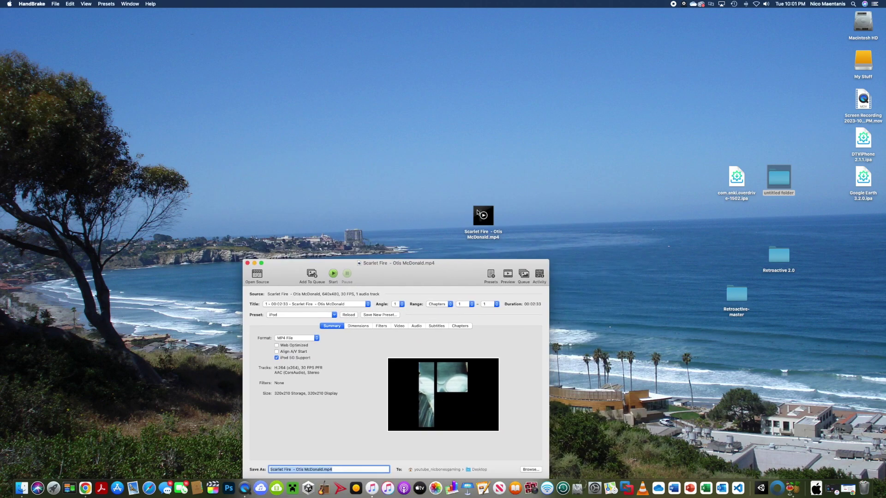
pyautogui.moveTo(479, 213); pyautogui.dragTo(564, 213)
pyautogui.moveTo(428, 269); pyautogui.dragTo(425, 127)
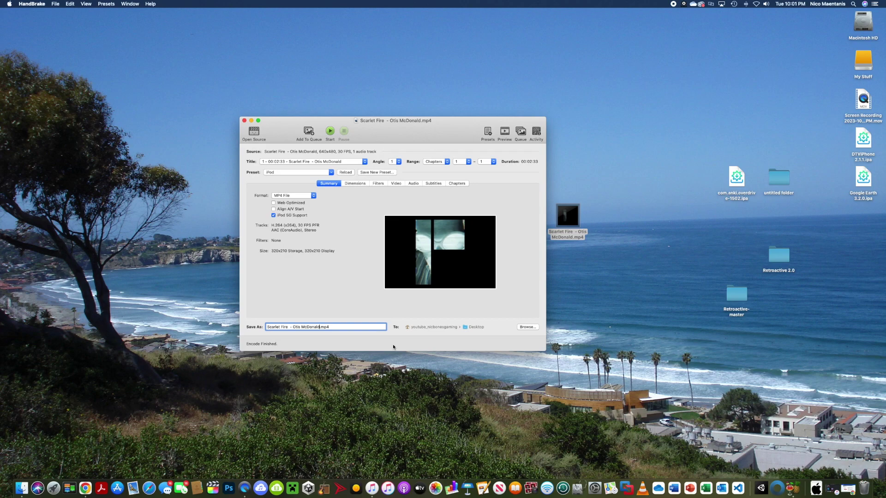
pyautogui.write('ip')
pyautogui.write('a')
pyautogui.press('BackSpace')
pyautogui.press('BackSpace')
pyautogui.press('BackSpace')
pyautogui.press('BackSpace')
pyautogui.write('iPod')
# Encode the iPod version and minimize HandBrake once it finishes.
pyautogui.click(329, 132)
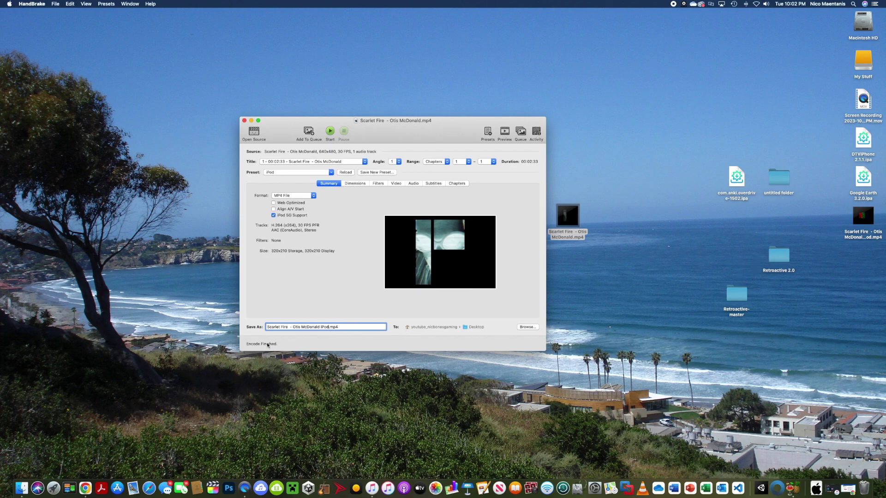
pyautogui.click(251, 120)
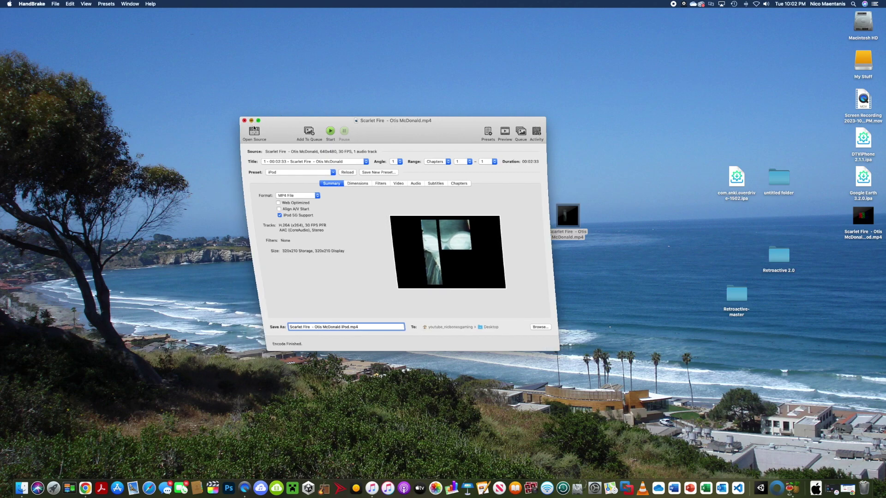
# Launch Music and import the Scarlet Fire iPod mp4 from the Desktop.
pyautogui.click(365, 476)
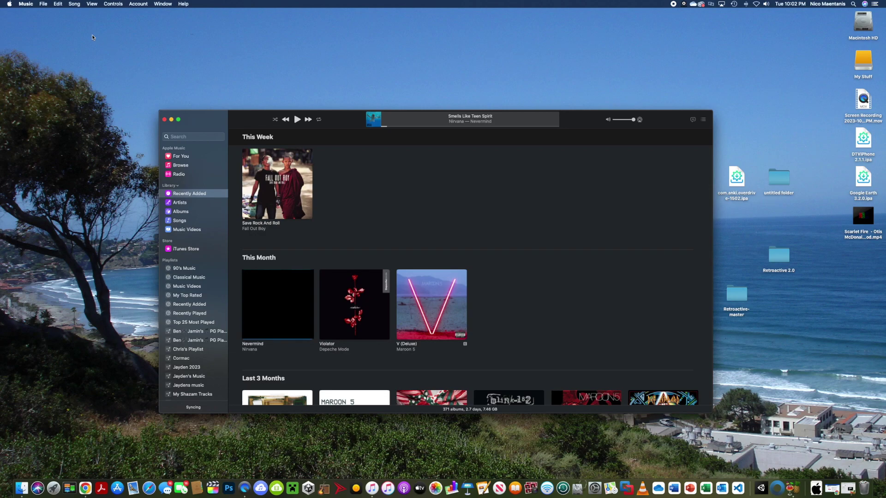
pyautogui.click(42, 4)
pyautogui.press('Escape')
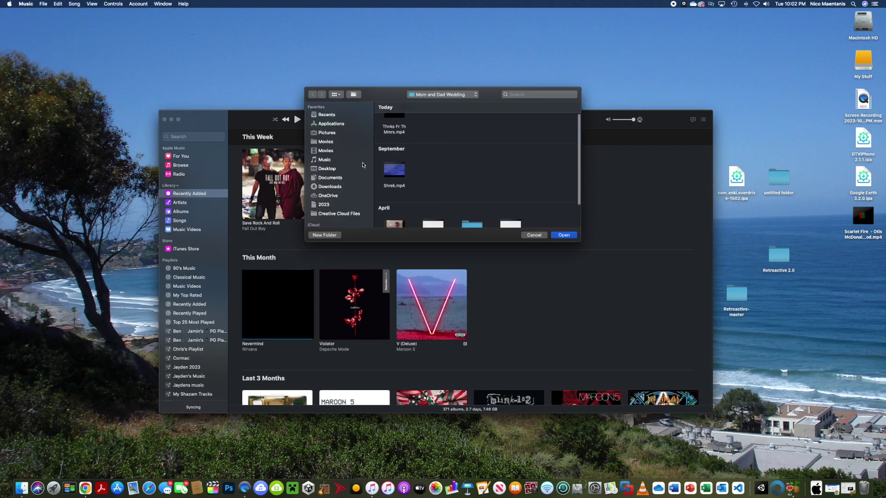
pyautogui.click(332, 170)
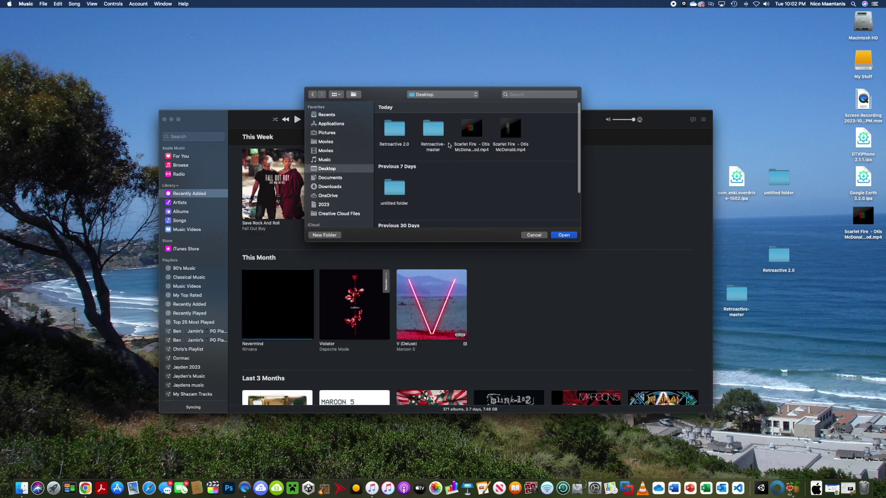
pyautogui.click(472, 129)
pyautogui.click(564, 236)
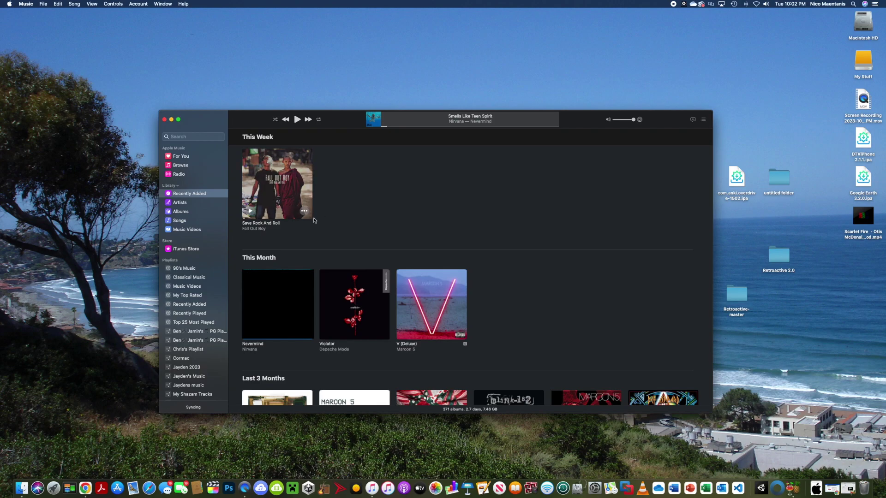
# In Music Videos, use Get Info to retitle the clip Scarlet Fire by Otis McDonald.
pyautogui.click(203, 229)
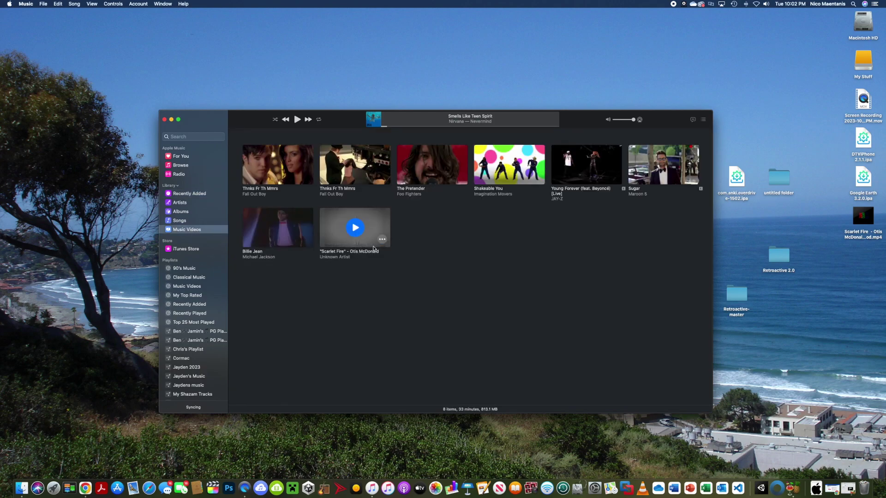
pyautogui.click(382, 239)
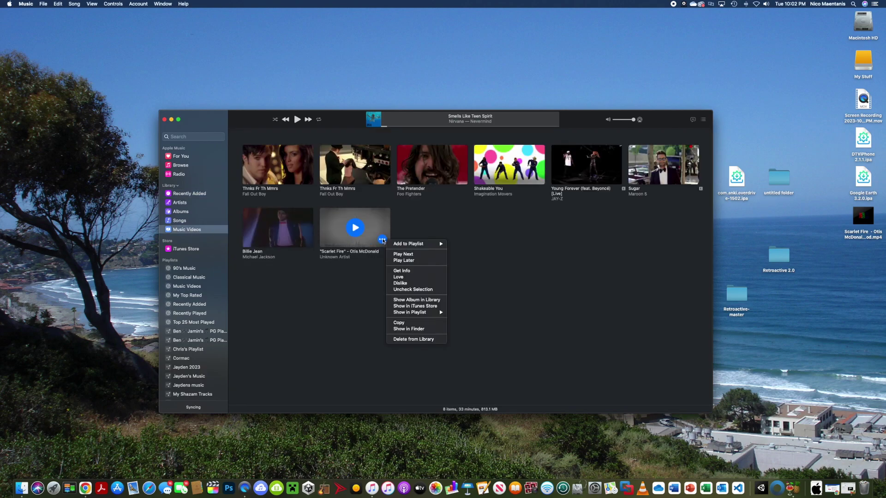
pyautogui.click(411, 271)
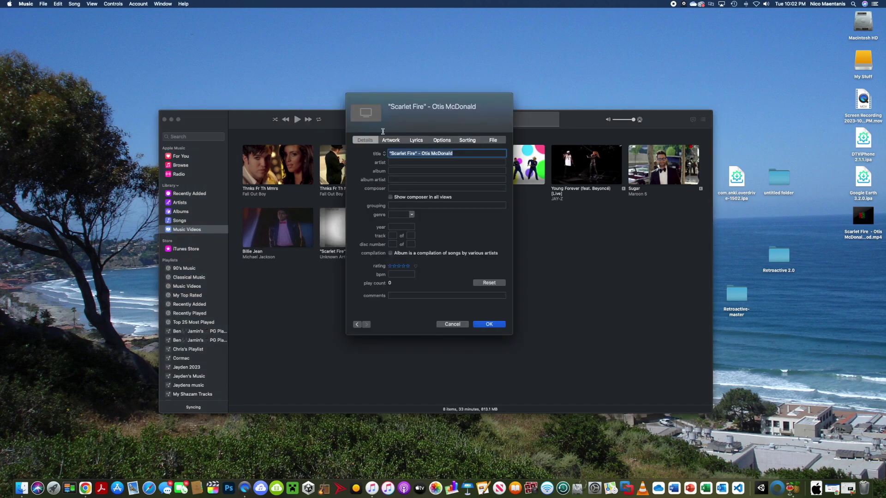
pyautogui.write('S')
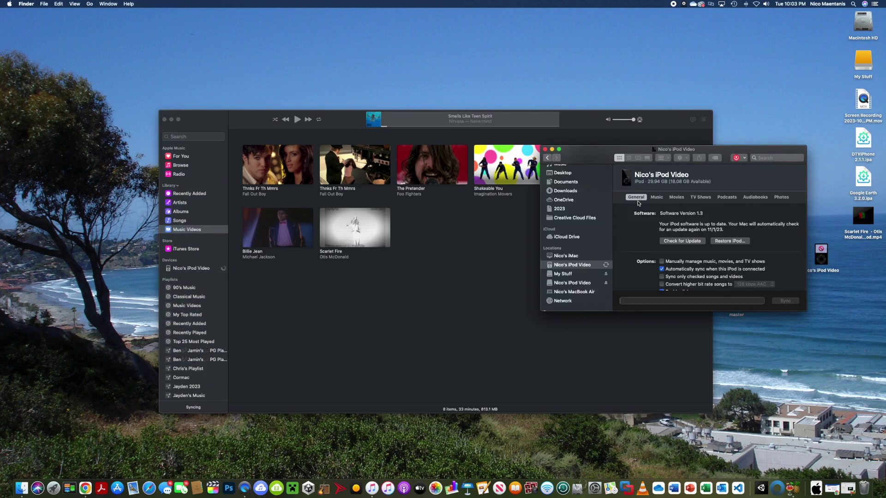
pyautogui.click(656, 197)
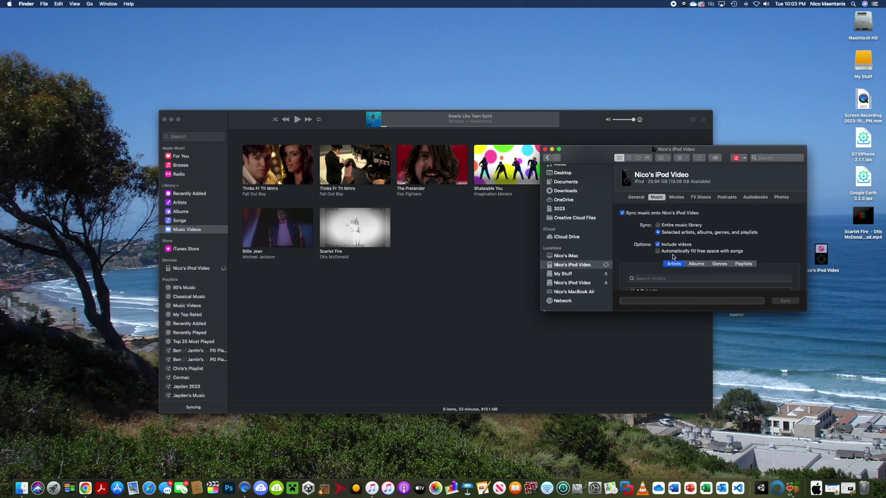
pyautogui.click(486, 241)
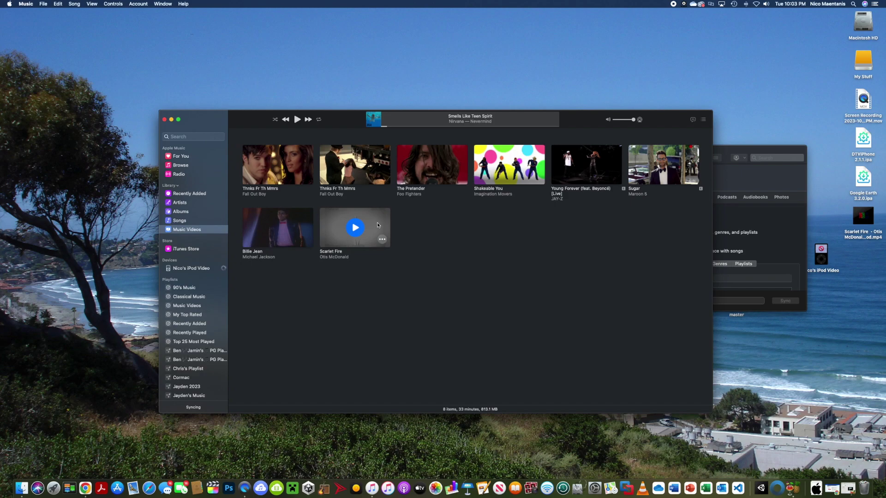
# Drag the Scarlet Fire video onto the iPod Video under Devices.
pyautogui.moveTo(372, 225); pyautogui.dragTo(208, 270)
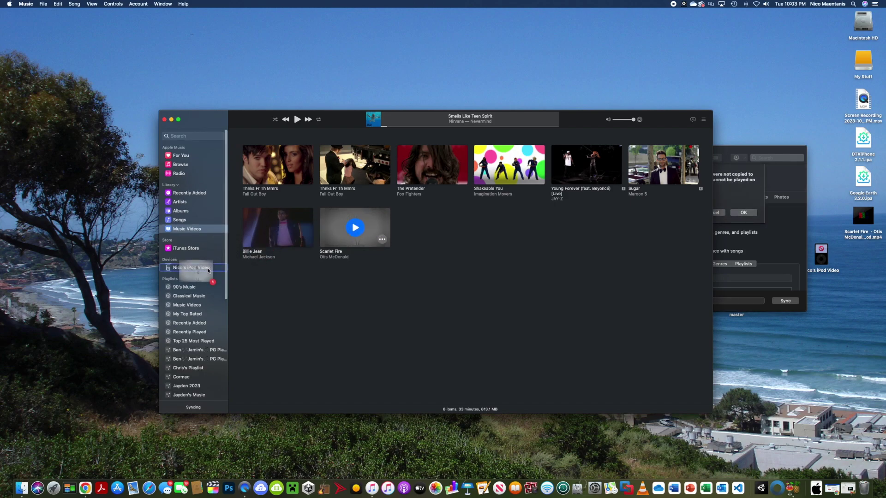